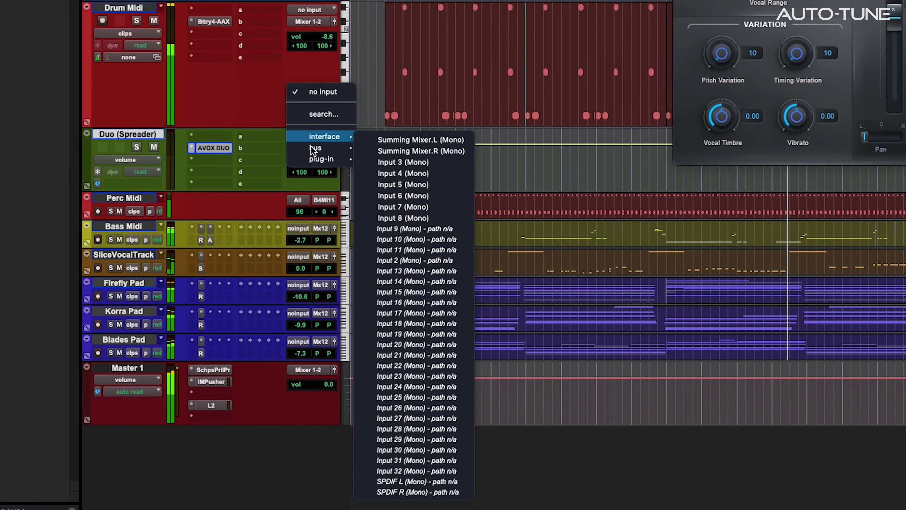
Set the Duo (Spreader) track's input to Bus 49 (Mono) and add a Bus 49 send on the Drum Midi track.
{"action": "mouse_move", "coordinate": [314, 151]}
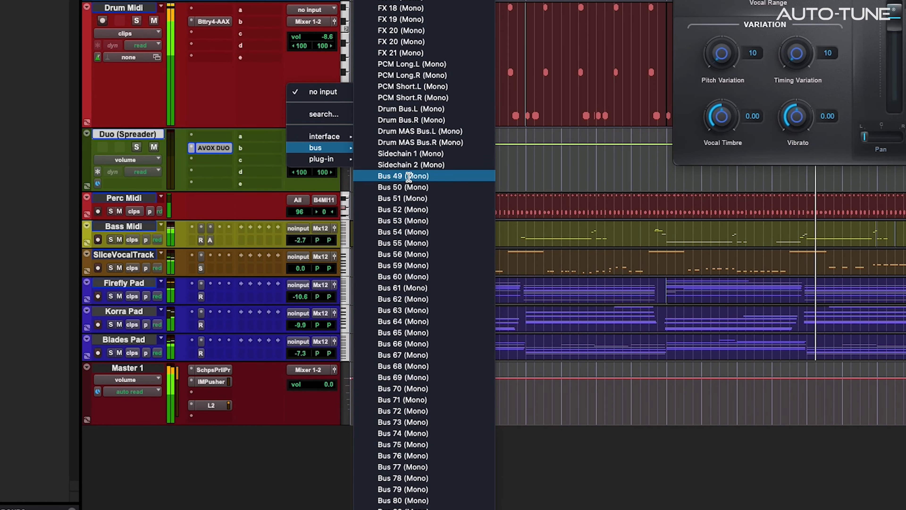
{"action": "left_click", "coordinate": [409, 177]}
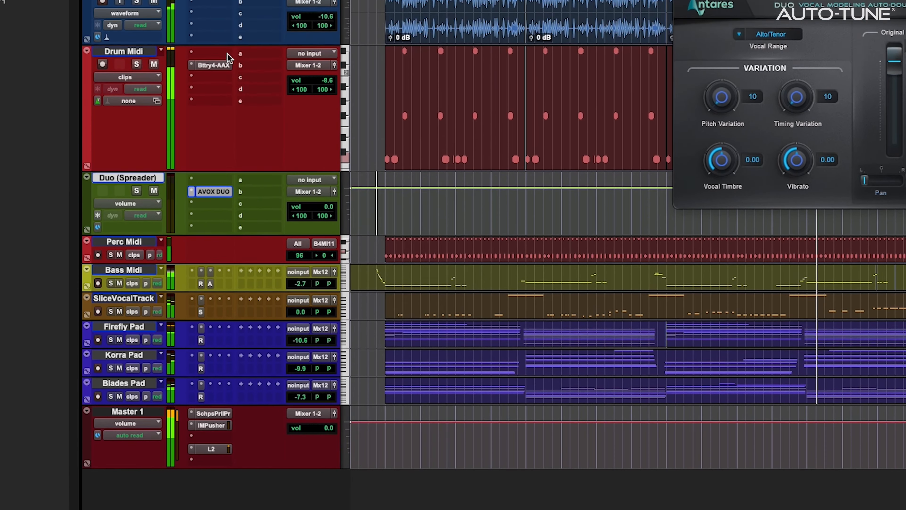
{"action": "left_click", "coordinate": [257, 21]}
{"action": "mouse_move", "coordinate": [262, 122]}
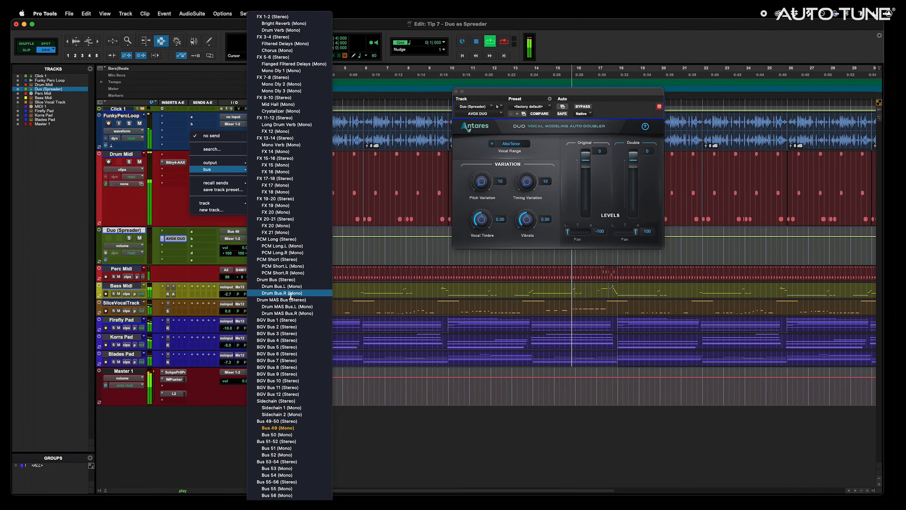
{"action": "left_click", "coordinate": [285, 428]}
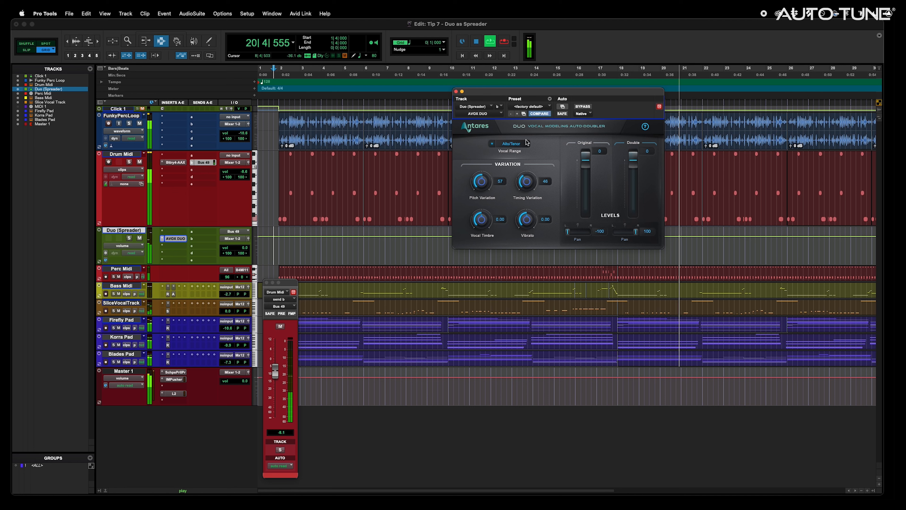
Set the Duo plug-in's Timing Variation to 44 and fine-tune the Drum Midi track's Bus 49 send level.
{"action": "left_click_drag", "start_coordinate": [526, 142], "coordinate": [525, 142]}
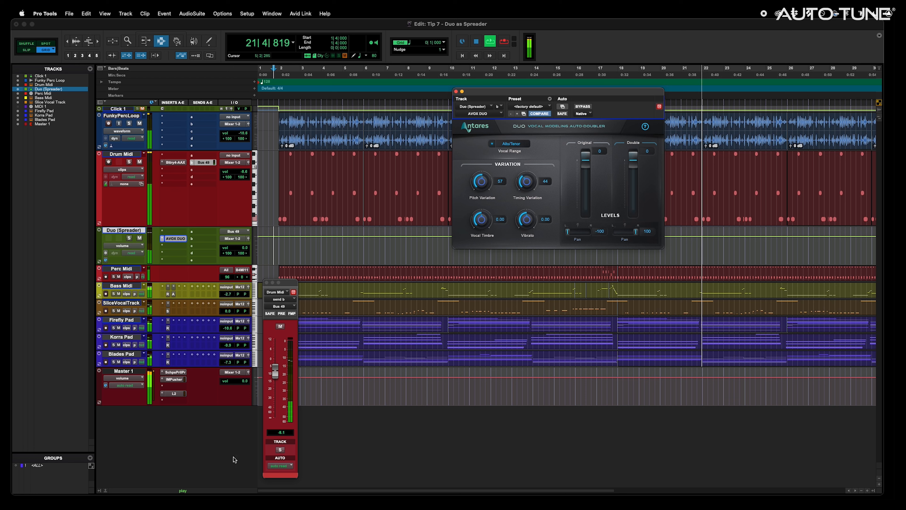
{"action": "mouse_move", "coordinate": [278, 385]}
{"action": "left_mouse_down"}
{"action": "mouse_move", "coordinate": [278, 394]}
{"action": "mouse_move", "coordinate": [276, 386]}
{"action": "left_mouse_up"}
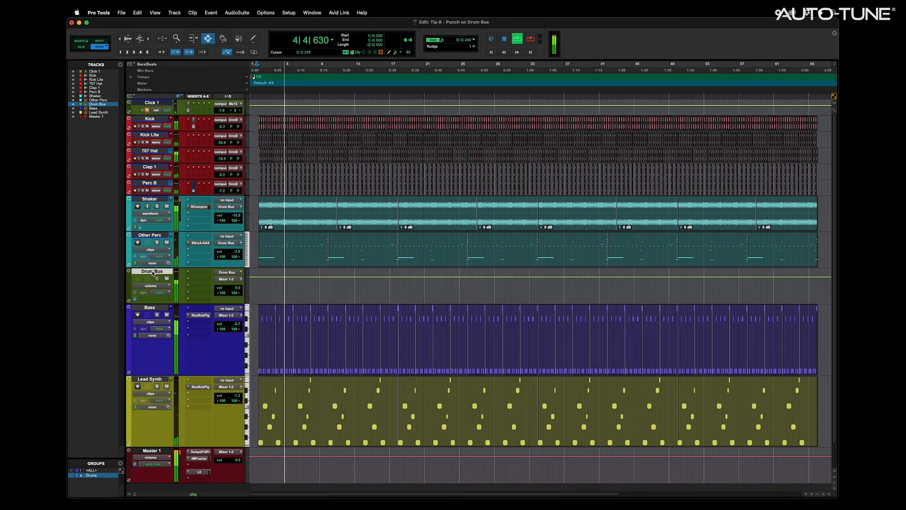
Create one stereo Aux Input track below the Drum Bus and name it Punch Bus.
{"action": "key", "text": "super+shift+n"}
{"action": "key", "text": "super+Right"}
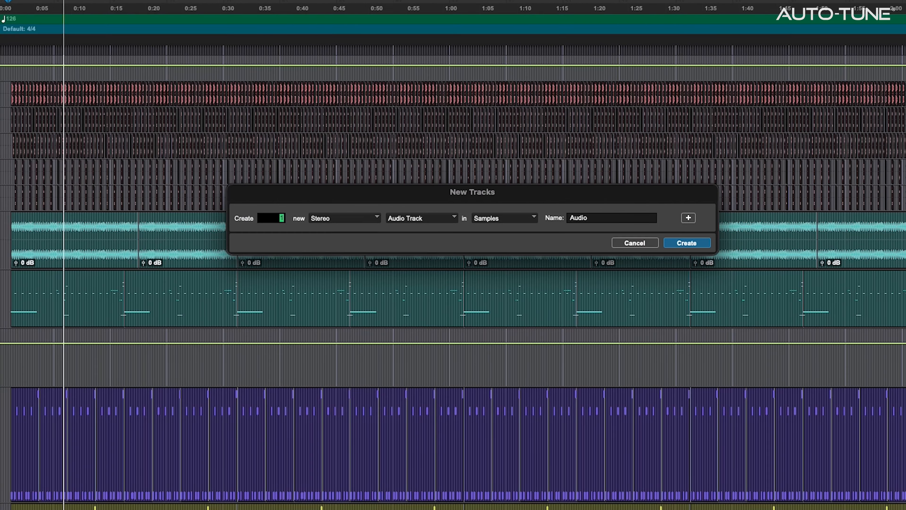
{"action": "key", "text": "super+Down"}
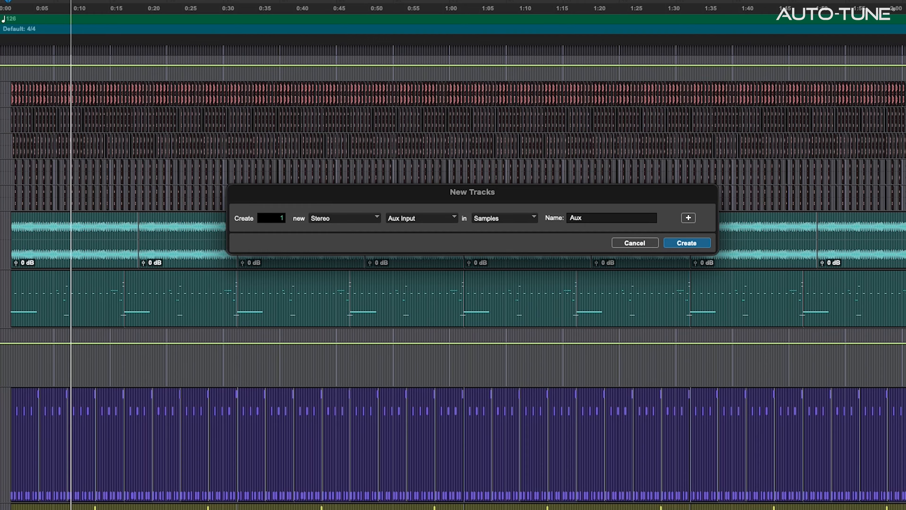
{"action": "key", "text": "Return"}
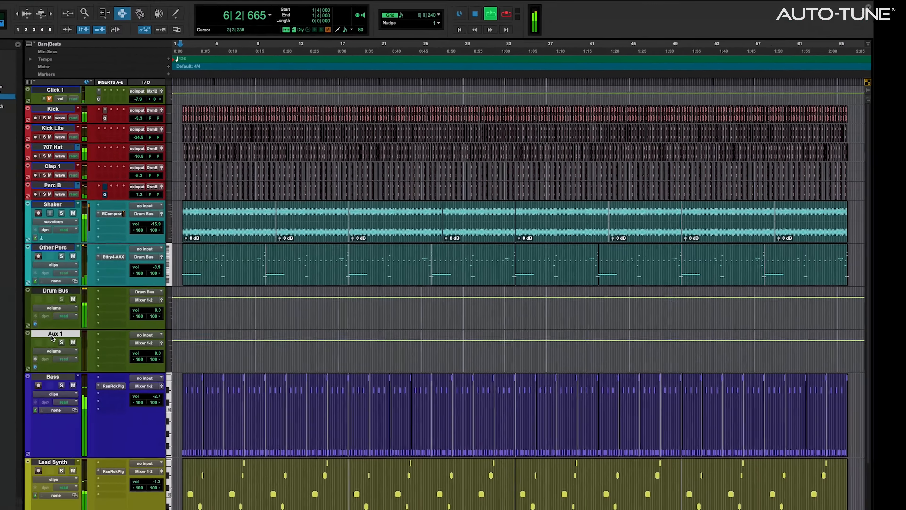
{"action": "type", "text": "Punch Bus"}
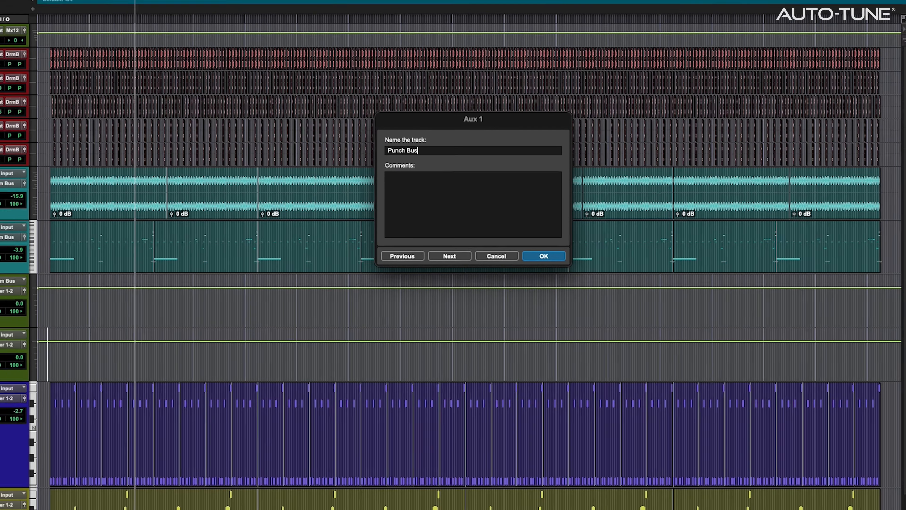
{"action": "key", "text": "Return"}
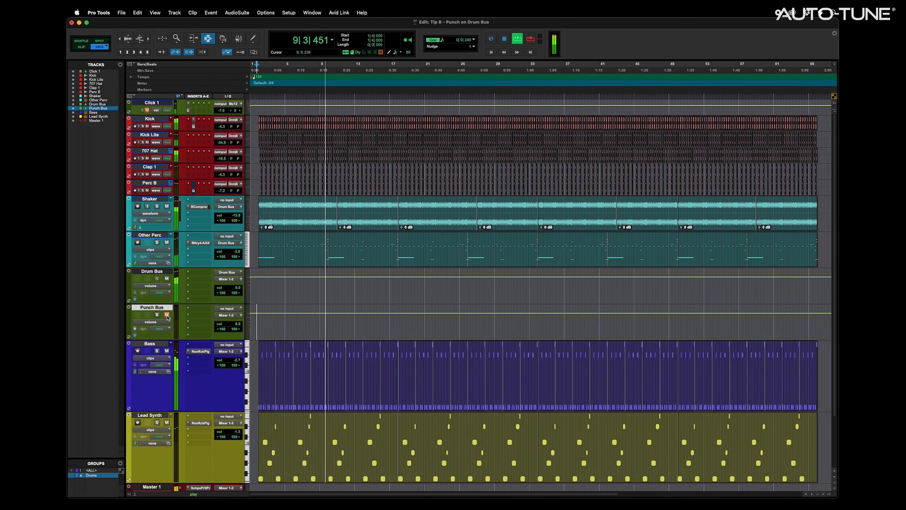
Set the Punch Bus track's input to Drum Bus (Stereo).
{"action": "left_click", "coordinate": [228, 308]}
{"action": "mouse_move", "coordinate": [229, 316]}
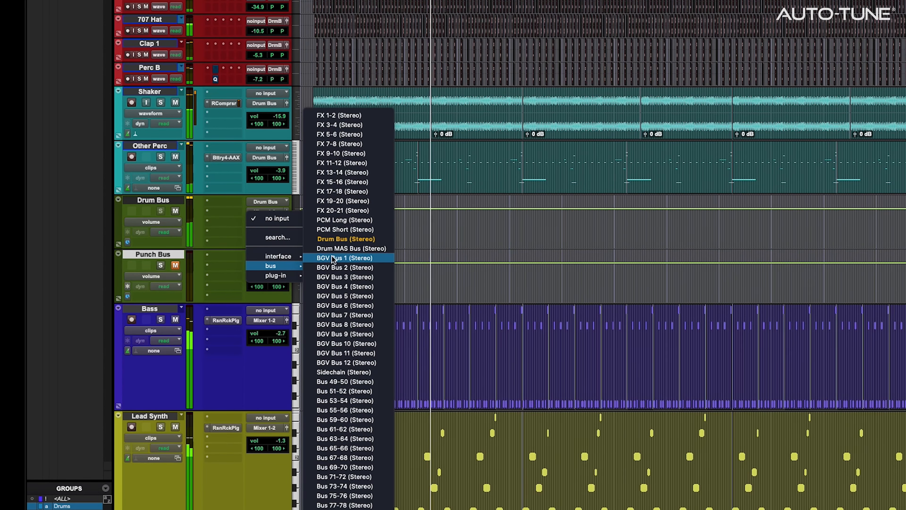
{"action": "left_click", "coordinate": [349, 238]}
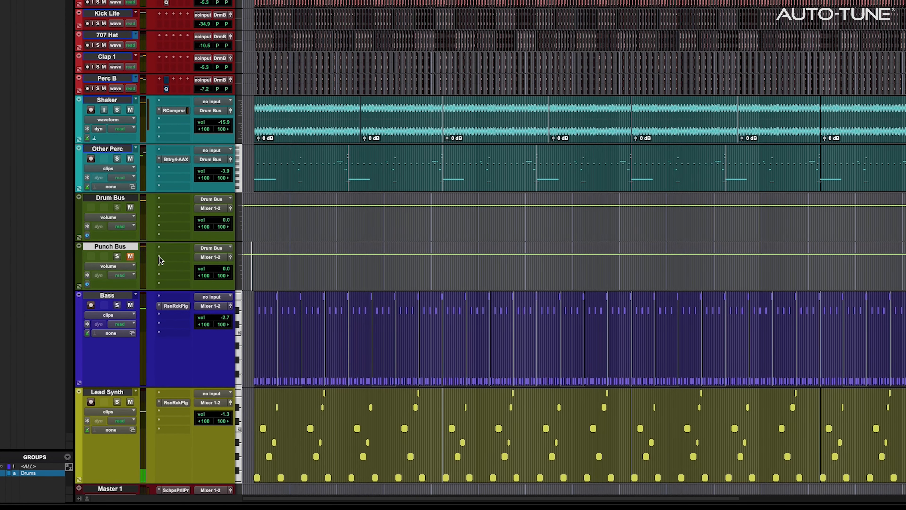
Insert the Antares AVOX PUNCH (stereo) native plug-in on the Punch Bus track.
{"action": "left_click", "coordinate": [159, 260]}
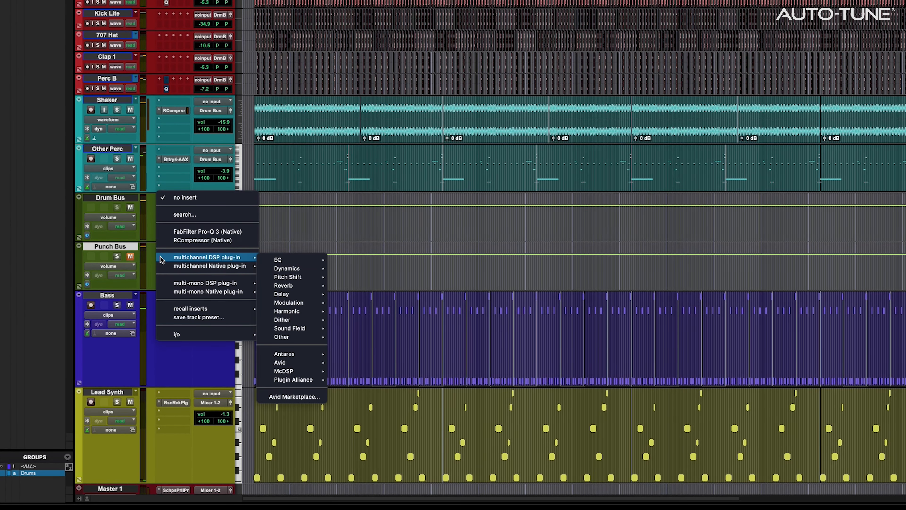
{"action": "mouse_move", "coordinate": [210, 265]}
{"action": "mouse_move", "coordinate": [315, 282]}
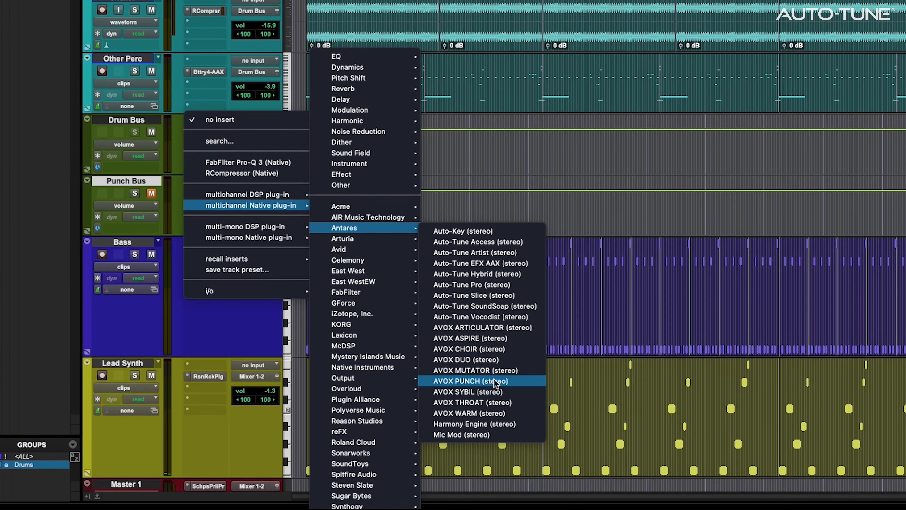
{"action": "left_click", "coordinate": [403, 406]}
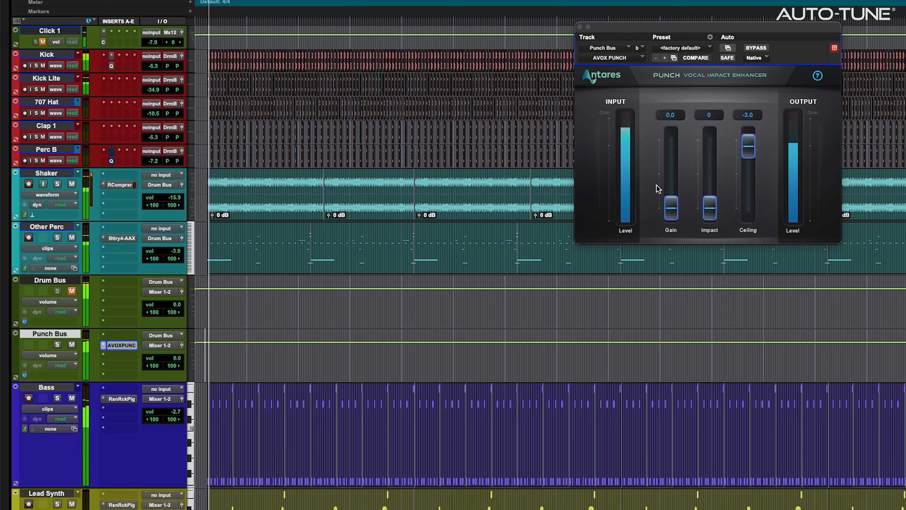
Set the Punch plug-in's Impact to 81, Ceiling to -9.5 and Gain to 4.4.
{"action": "left_click_drag", "start_coordinate": [710, 207], "coordinate": [711, 156]}
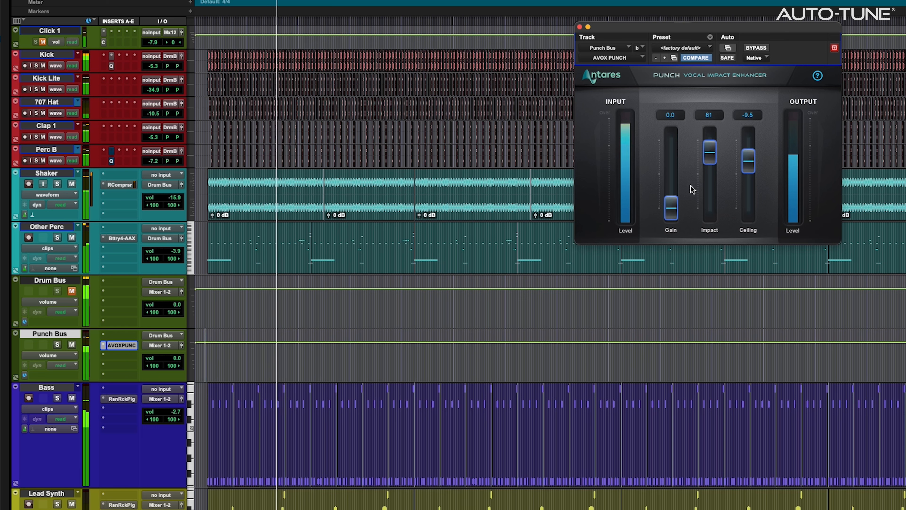
{"action": "left_click_drag", "start_coordinate": [671, 209], "coordinate": [677, 202]}
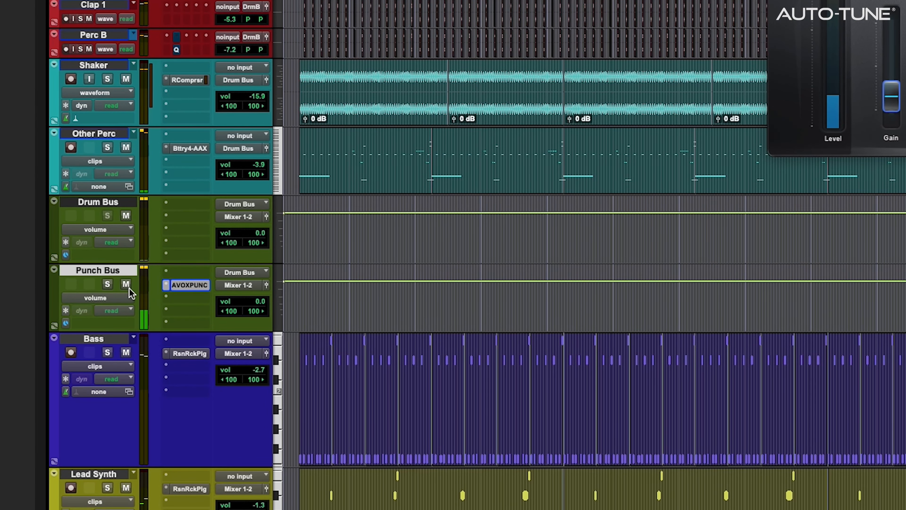
Pull the Punch Bus volume fully down, raise it to about -9.2 dB, and mute and unmute the track to compare.
{"action": "left_click_drag", "start_coordinate": [265, 305], "coordinate": [263, 353]}
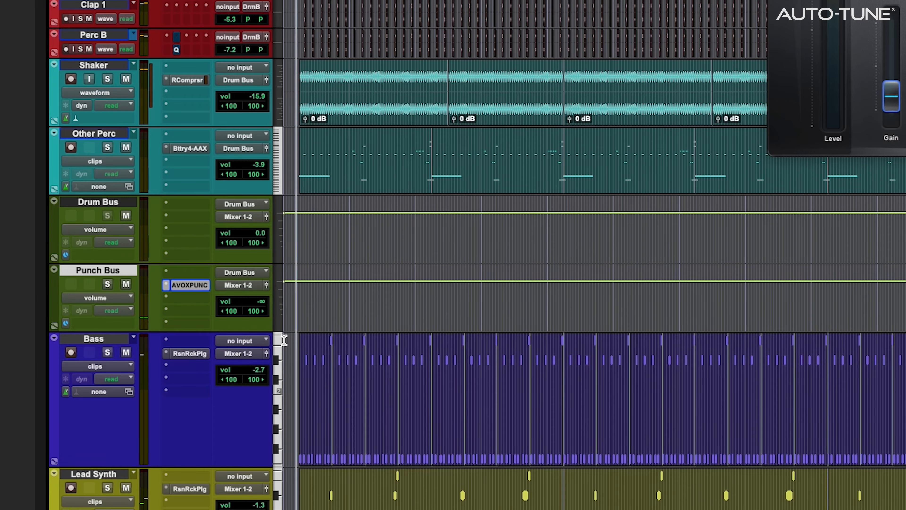
{"action": "mouse_move", "coordinate": [238, 323]}
{"action": "left_mouse_down"}
{"action": "mouse_move", "coordinate": [233, 317]}
{"action": "mouse_move", "coordinate": [226, 326]}
{"action": "left_mouse_up"}
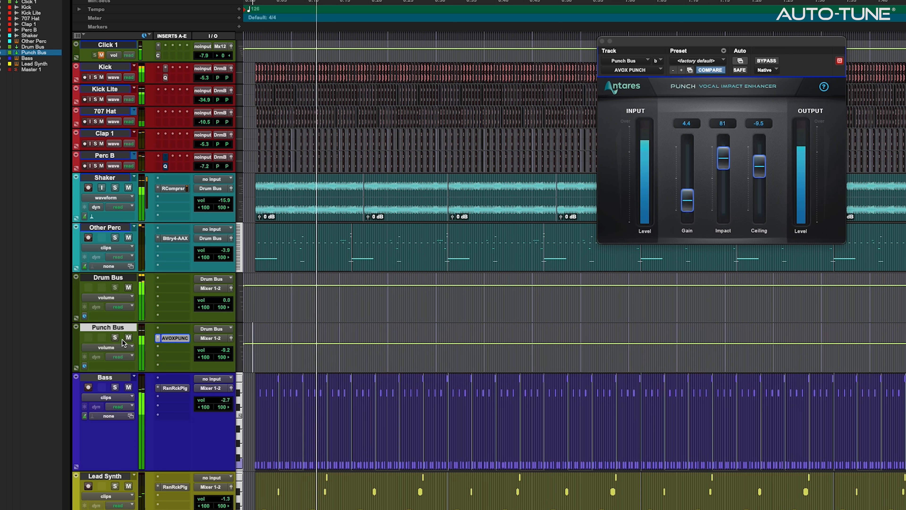
{"action": "left_click", "coordinate": [129, 337]}
{"action": "left_click", "coordinate": [129, 338]}
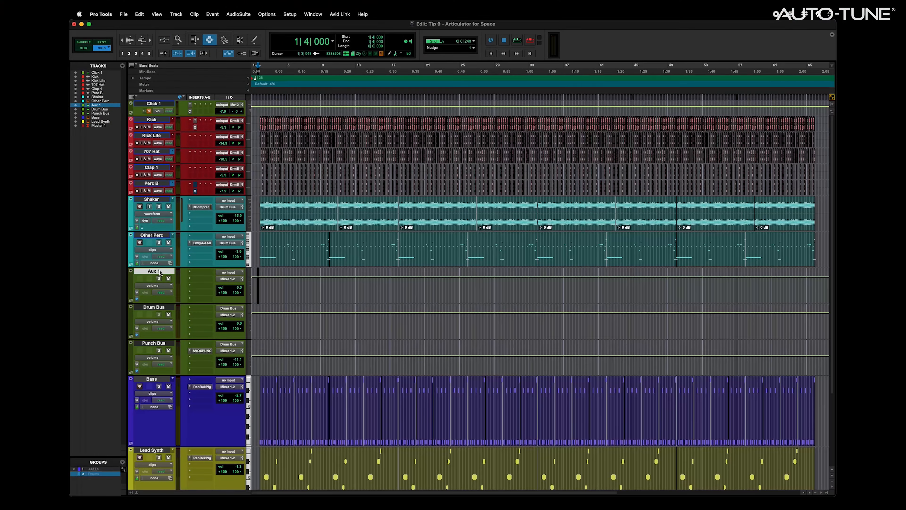
Rename the Aux 1 track as Air.
{"action": "double_click", "coordinate": [154, 271]}
{"action": "type", "text": "Air"}
{"action": "key", "text": "Return"}
Set the Air track's input to Bus 49-50 and rename that bus as Air Bus.
{"action": "left_click", "coordinate": [224, 273]}
{"action": "mouse_move", "coordinate": [232, 280]}
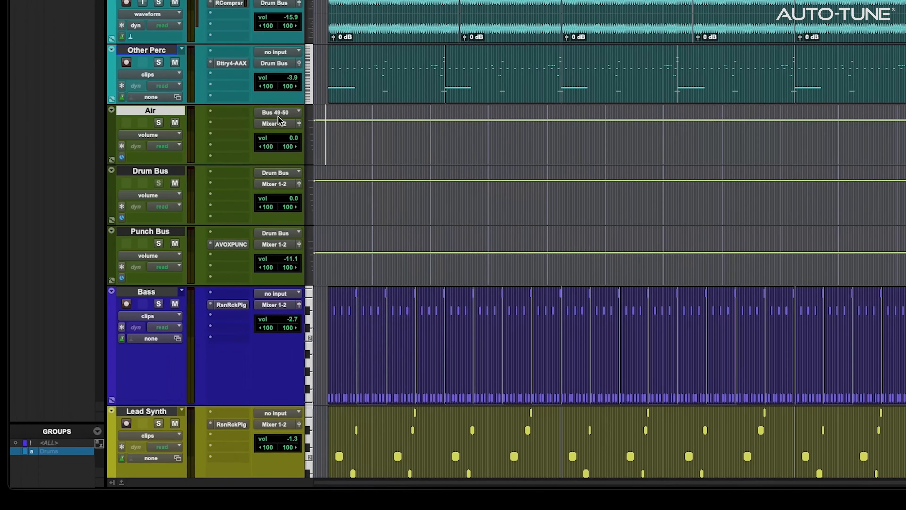
{"action": "right_click", "coordinate": [278, 118]}
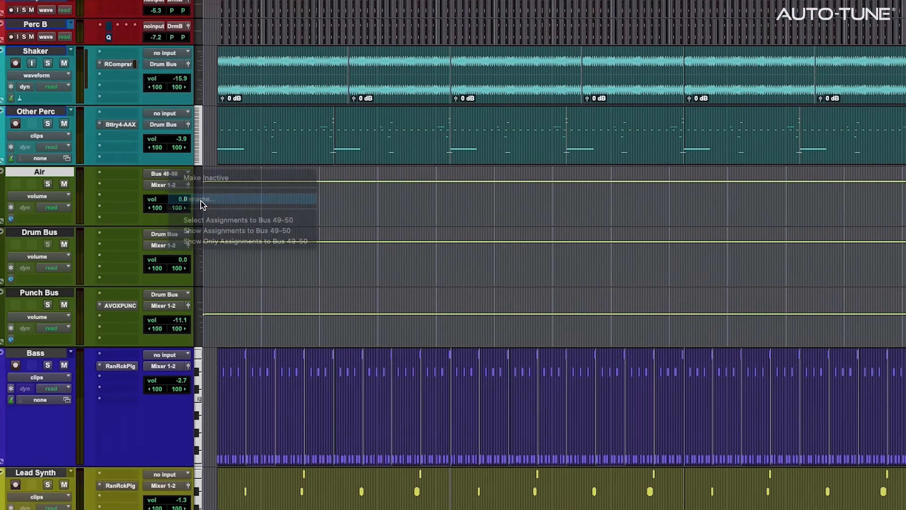
{"action": "left_click", "coordinate": [287, 136]}
{"action": "type", "text": "Air Bus"}
{"action": "key", "text": "Return"}
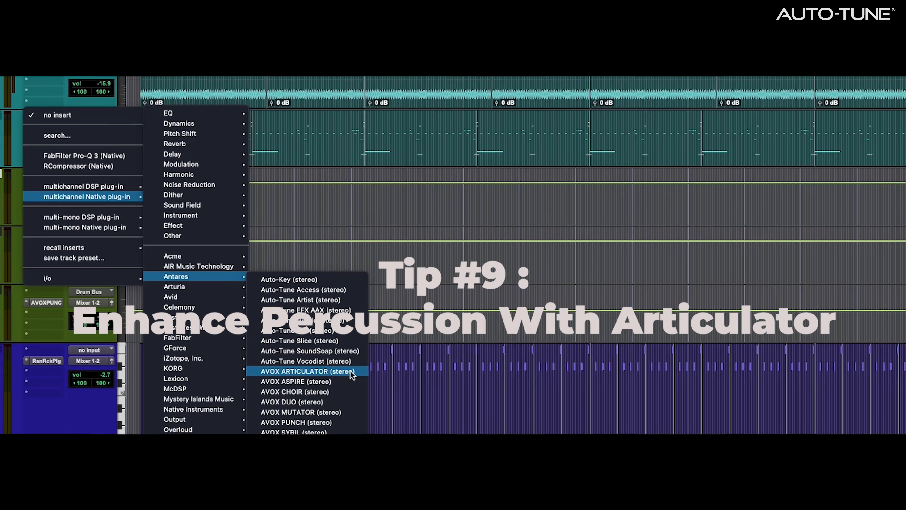
Insert the Antares AVOX ARTICULATOR (stereo) native plug-in on the Air track.
{"action": "left_click", "coordinate": [304, 371]}
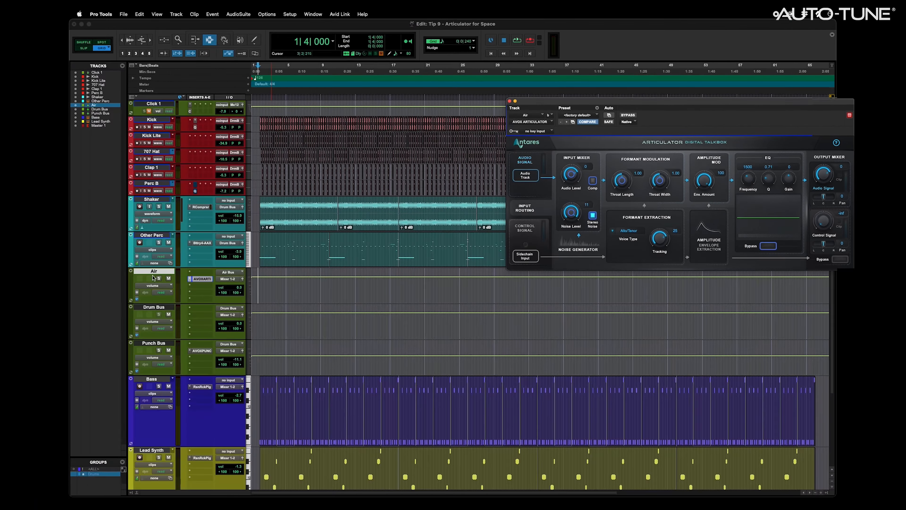
Add an Air Bus send to both the Clap 1 and Perc B tracks in the Mix window.
{"action": "key", "text": "super+equal"}
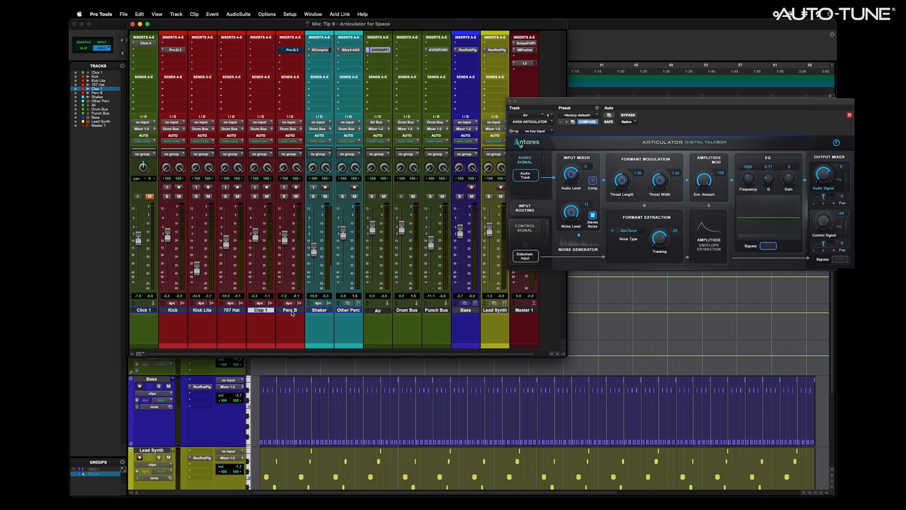
{"action": "left_click", "coordinate": [252, 85]}
{"action": "mouse_move", "coordinate": [256, 89]}
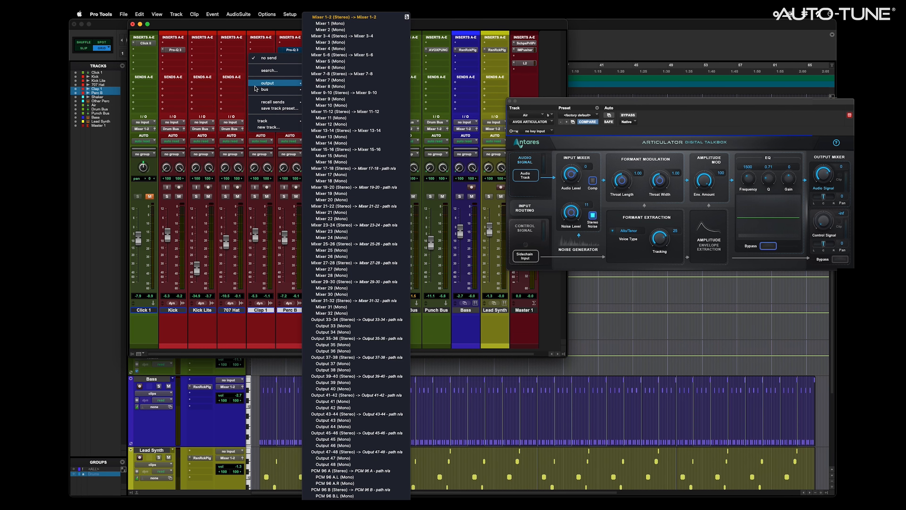
{"action": "left_click", "coordinate": [344, 395]}
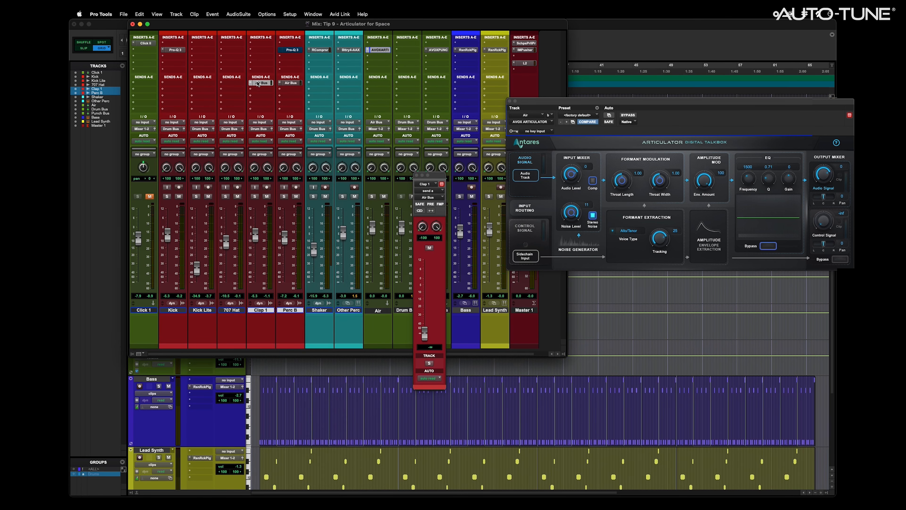
Expand the Air Bus sends in the mixer and, during playback, raise Clap 1's send to -2.2 dB and Perc B's to -4.8 dB.
{"action": "left_click", "coordinate": [253, 83]}
{"action": "left_click", "coordinate": [250, 83], "text": "super"}
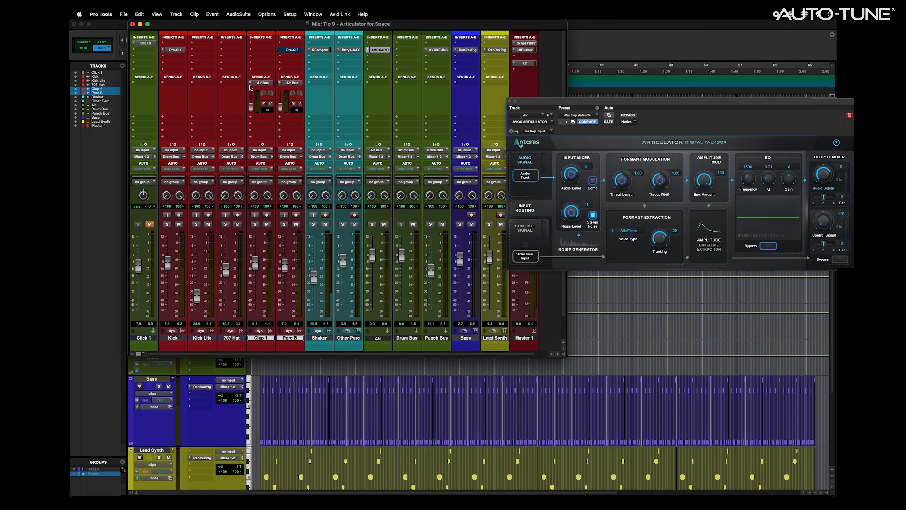
{"action": "key", "text": "space"}
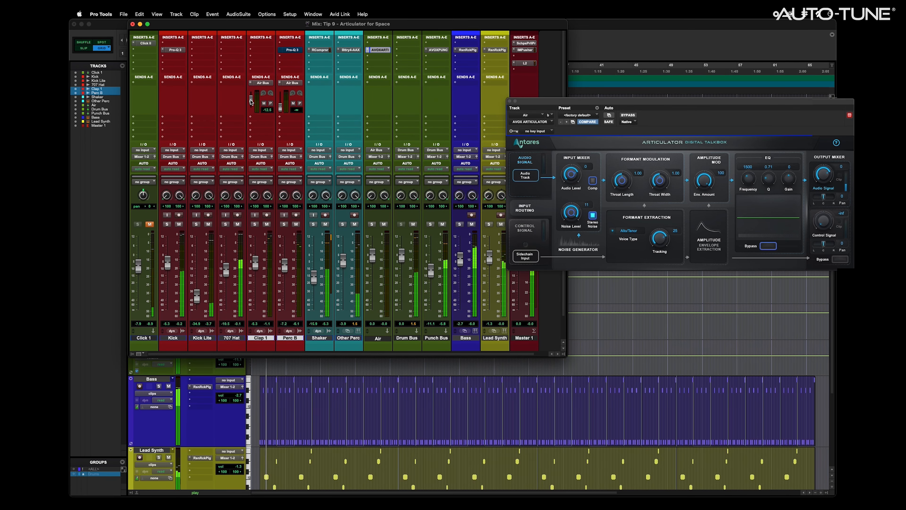
{"action": "left_click_drag", "start_coordinate": [251, 102], "coordinate": [282, 98]}
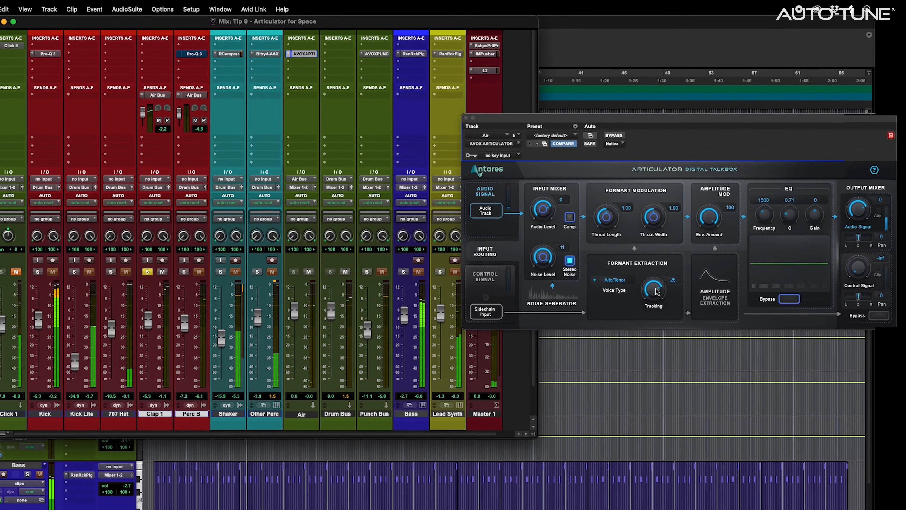
Set the Articulator's Throat Length to 0.66, Throat Width to 0.71 and Tracking to 43.
{"action": "left_click_drag", "start_coordinate": [661, 240], "coordinate": [660, 253]}
{"action": "left_click_drag", "start_coordinate": [655, 311], "coordinate": [606, 247]}
{"action": "left_click_drag", "start_coordinate": [655, 222], "coordinate": [655, 249]}
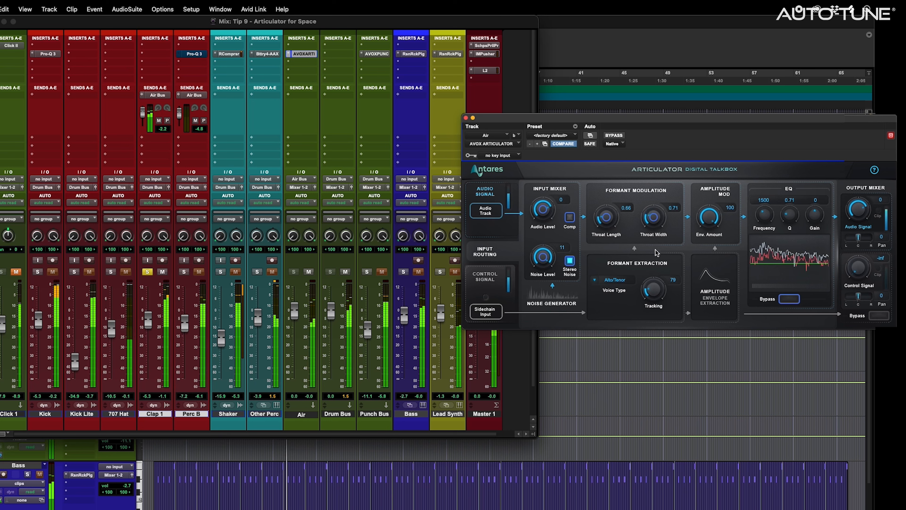
{"action": "left_click_drag", "start_coordinate": [655, 291], "coordinate": [662, 259]}
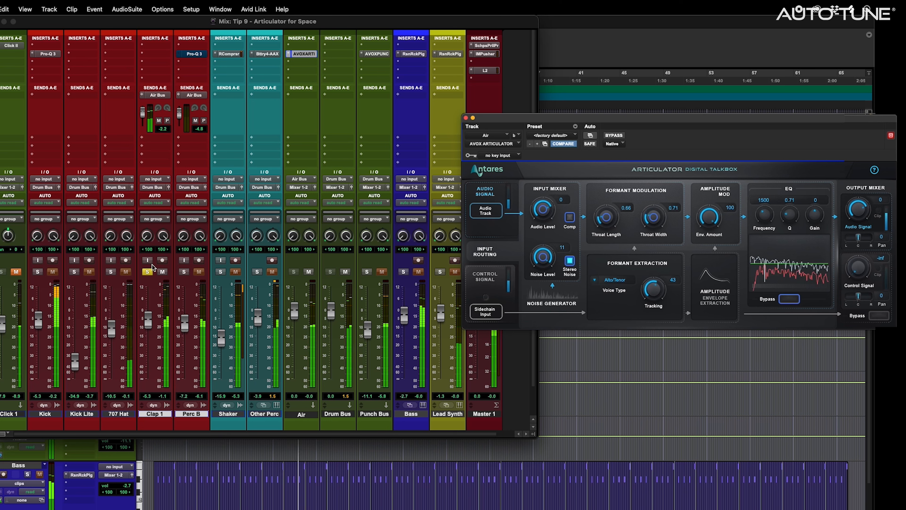
Unsolo the Clap 1 track and set its Air Bus send to -4.8 dB.
{"action": "left_click", "coordinate": [147, 272]}
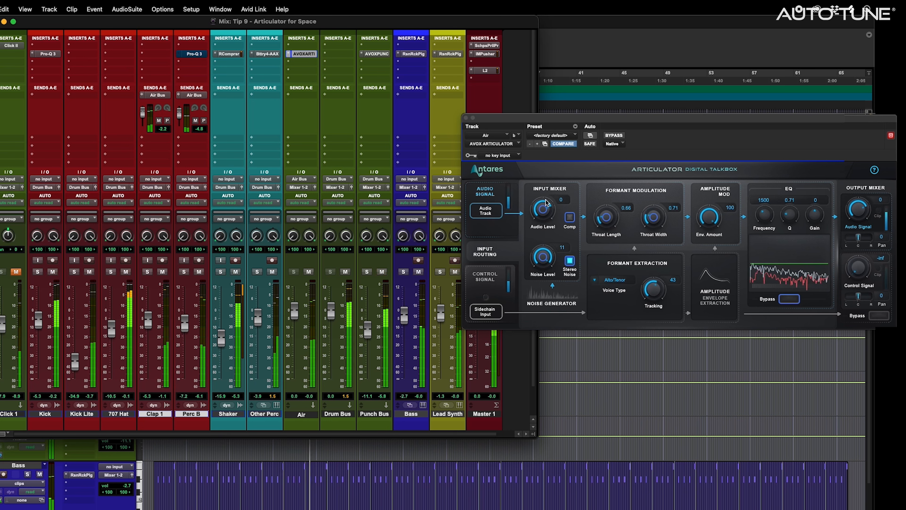
{"action": "left_click_drag", "start_coordinate": [141, 112], "coordinate": [141, 114]}
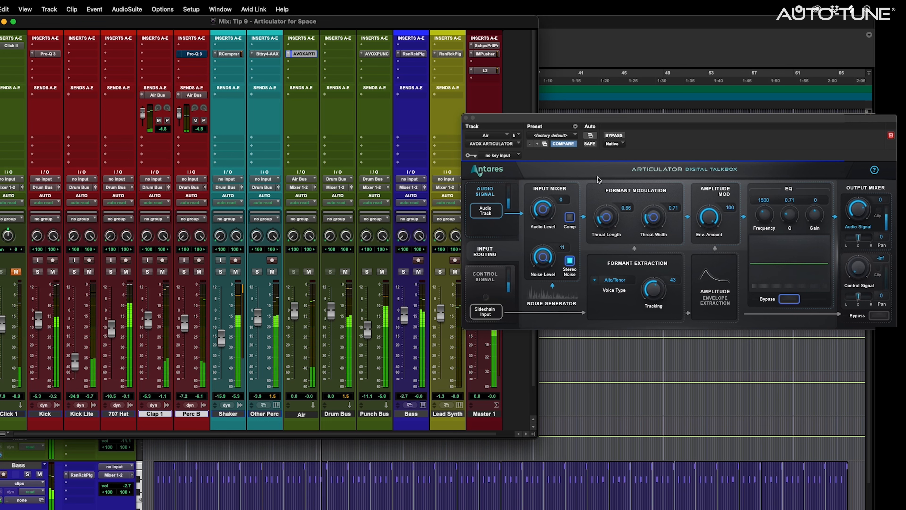
{"action": "left_click_drag", "start_coordinate": [709, 218], "coordinate": [717, 197]}
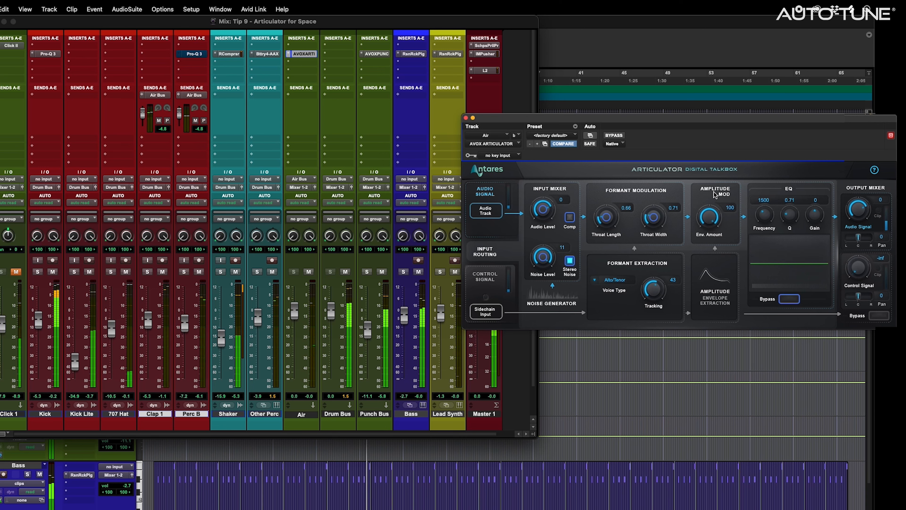
Add an Air Bus send to the Kick track and set its send level to -36.5 dB.
{"action": "left_click", "coordinate": [34, 96]}
{"action": "mouse_move", "coordinate": [36, 104]}
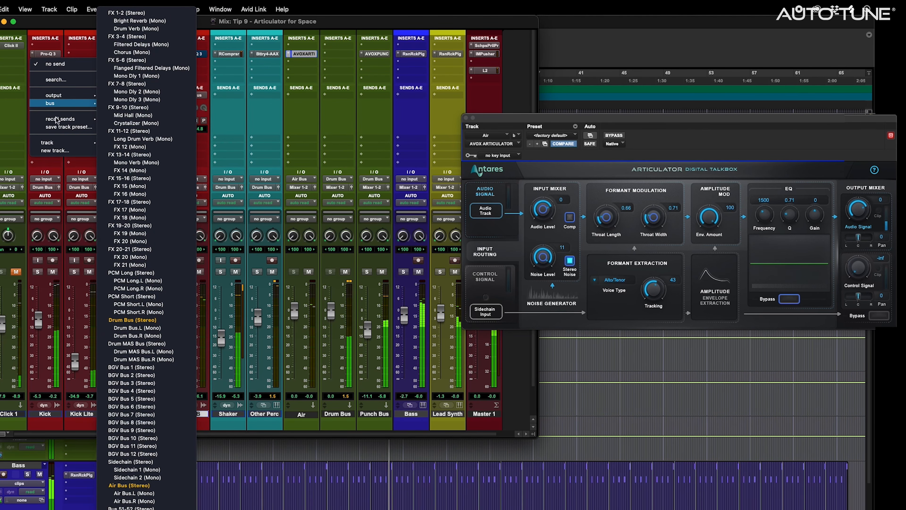
{"action": "left_click", "coordinate": [161, 485]}
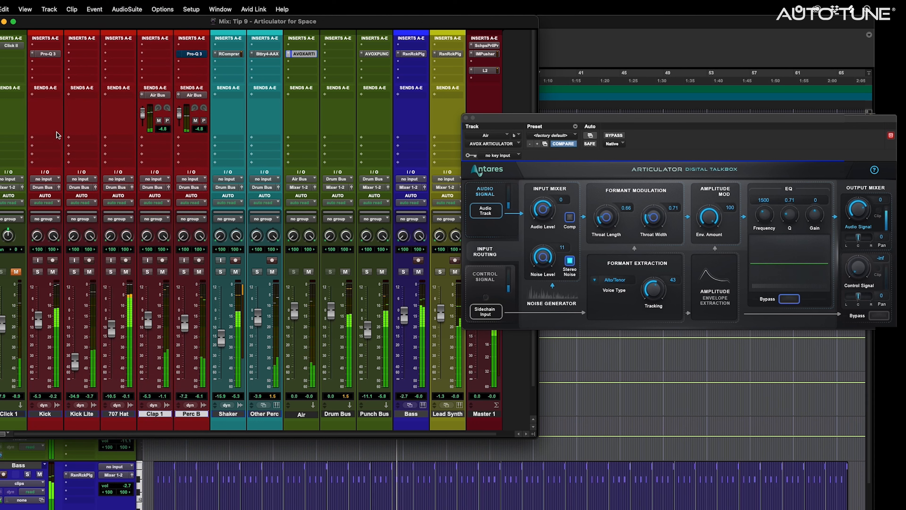
{"action": "left_click", "coordinate": [48, 97]}
{"action": "left_click_drag", "start_coordinate": [34, 125], "coordinate": [32, 125]}
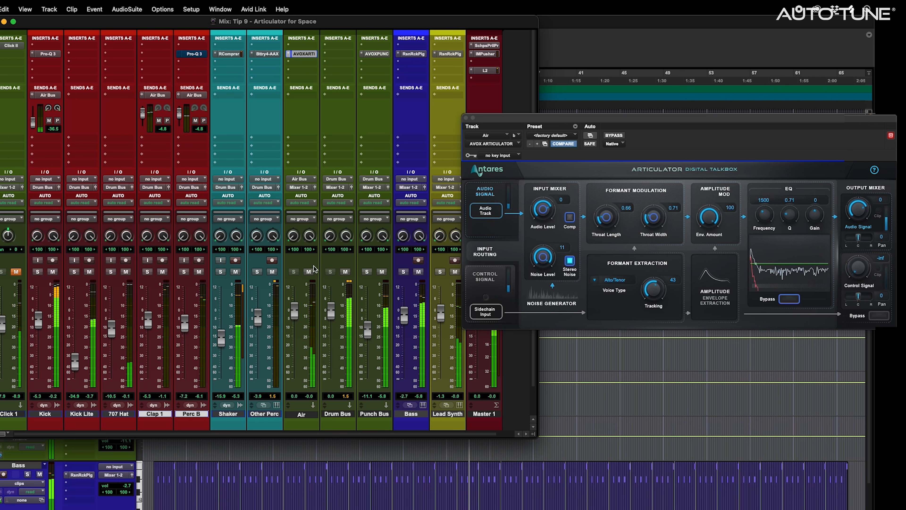
Mute and unmute the Air track during playback to compare the mix with and without it.
{"action": "left_click", "coordinate": [309, 272]}
{"action": "left_click", "coordinate": [308, 272]}
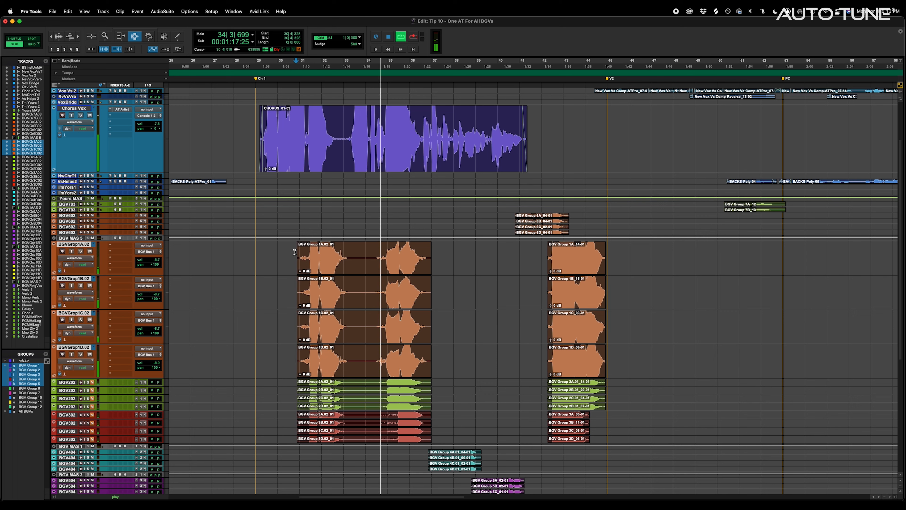
Stop playback, insert Auto-Tune Pro on the first BGV Group 1A track and switch the plug-in to Graph mode.
{"action": "key", "text": "space"}
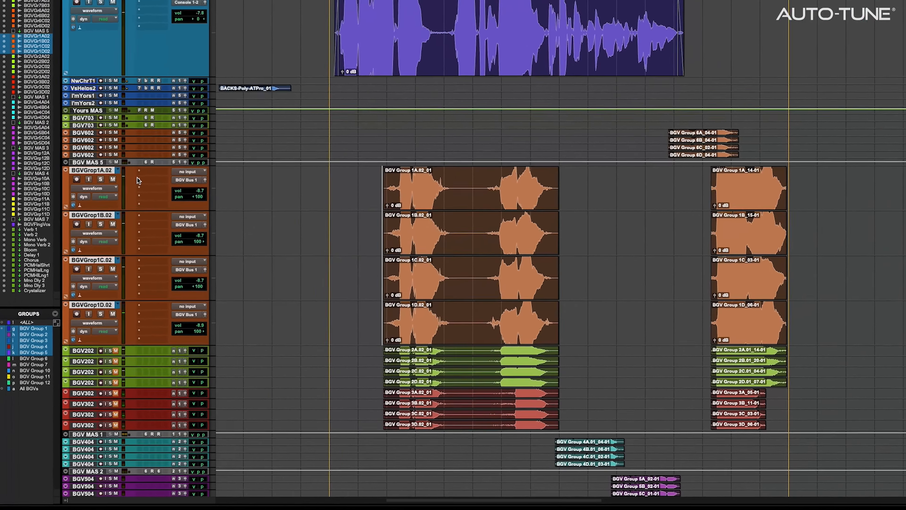
{"action": "left_click", "coordinate": [108, 252]}
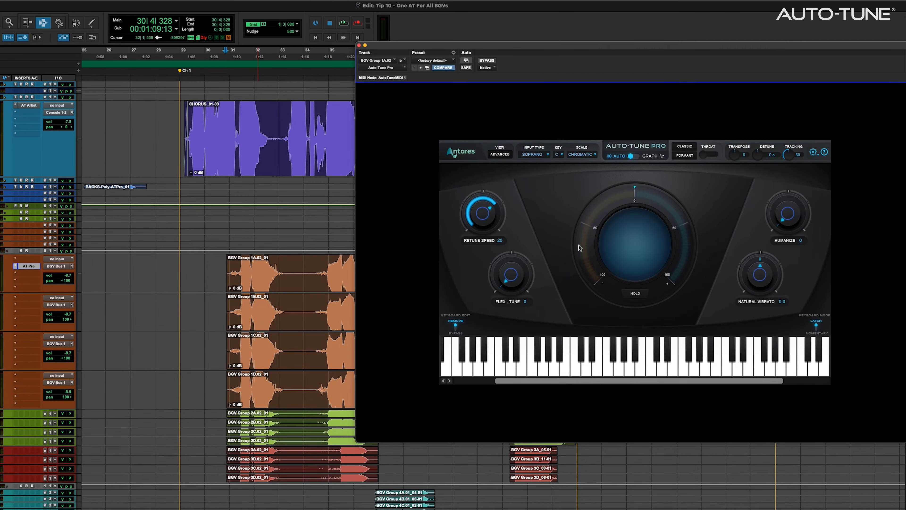
{"action": "left_click", "coordinate": [639, 158]}
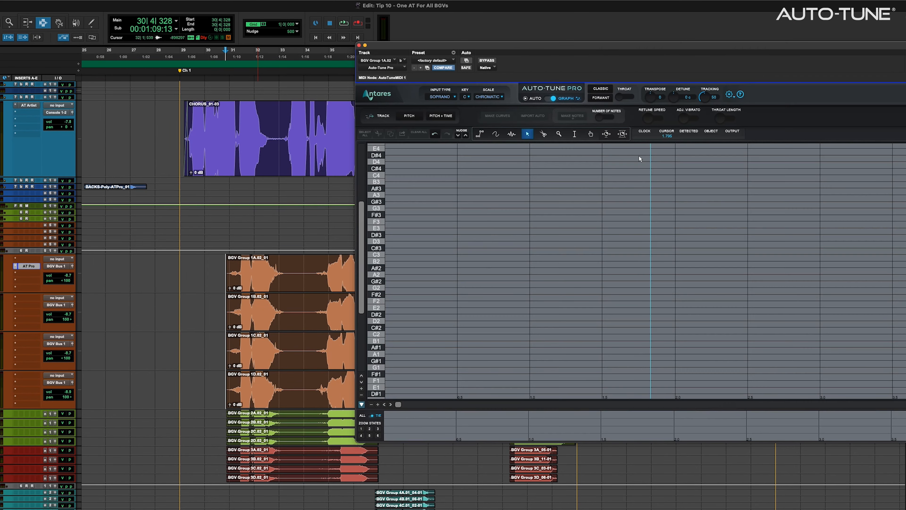
Track the pitch of the BGV Group 1A phrase during playback and make notes from the tracked pitch.
{"action": "left_click", "coordinate": [413, 117]}
{"action": "key", "text": "space"}
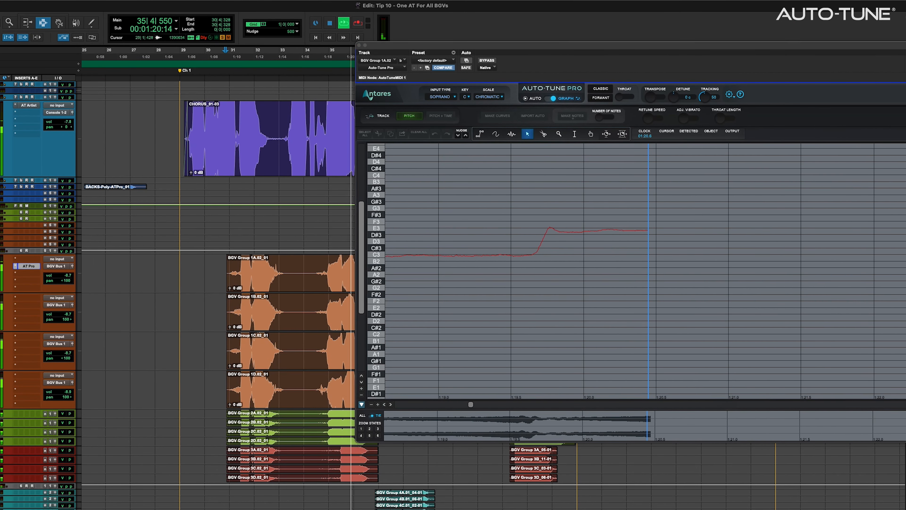
{"action": "key", "text": "space"}
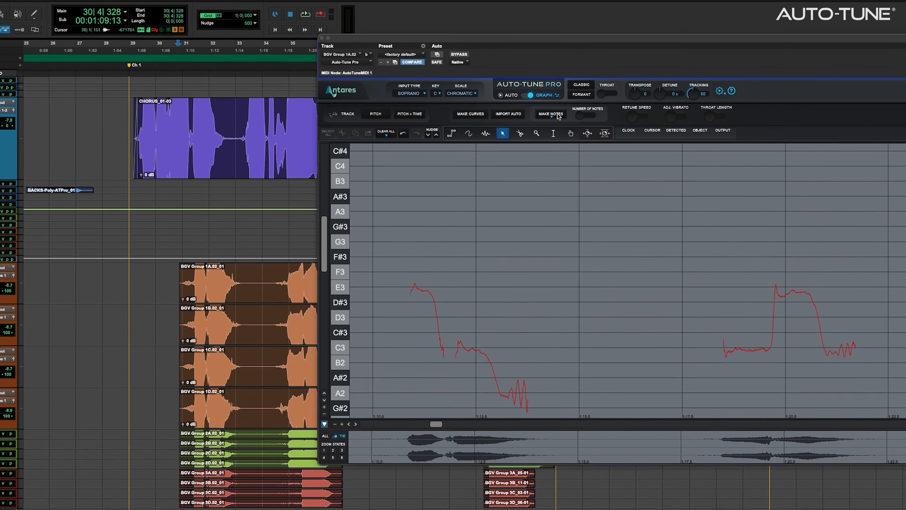
{"action": "left_click", "coordinate": [578, 117]}
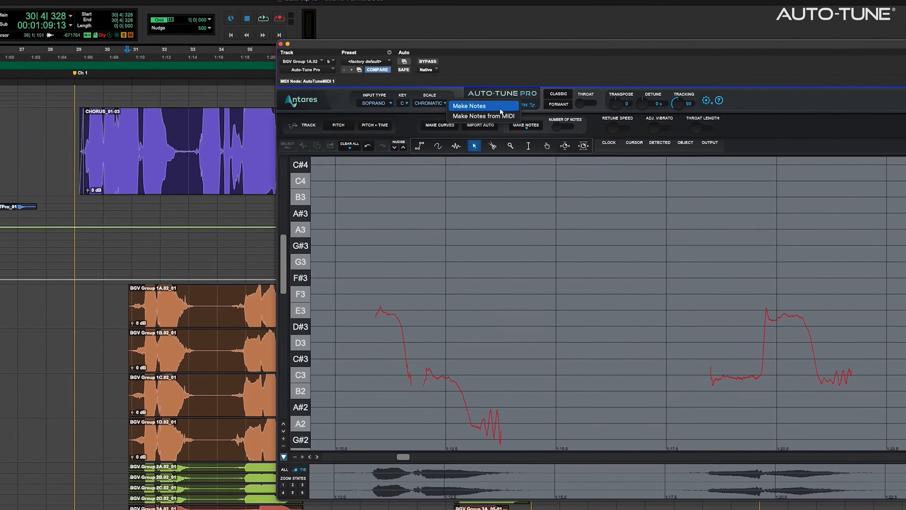
{"action": "left_click", "coordinate": [465, 91]}
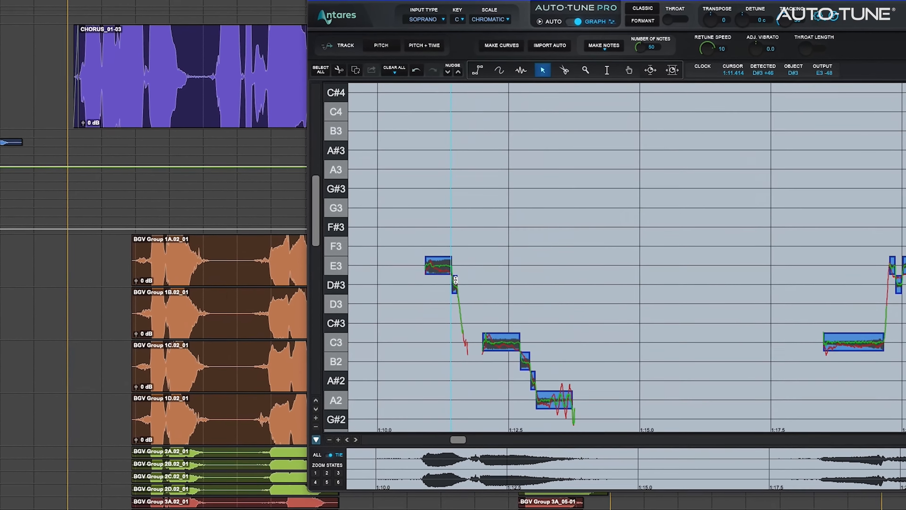
Delete the short D#3 transition note after the first E3 note and select all remaining notes in the graph.
{"action": "left_click", "coordinate": [468, 282]}
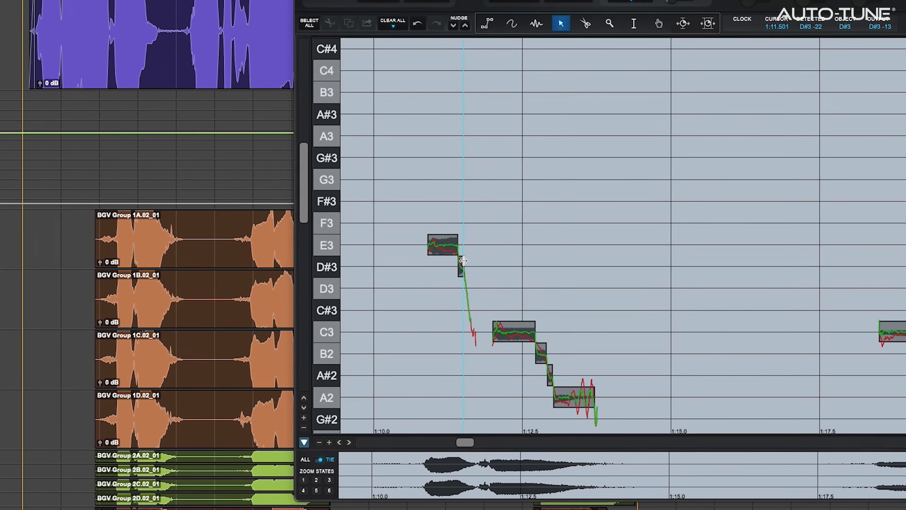
{"action": "key", "text": "Delete"}
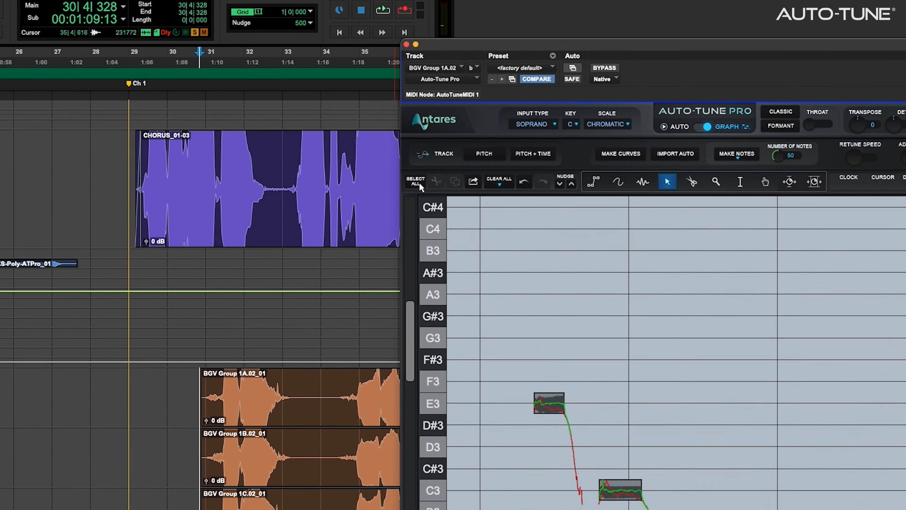
{"action": "left_click", "coordinate": [364, 134]}
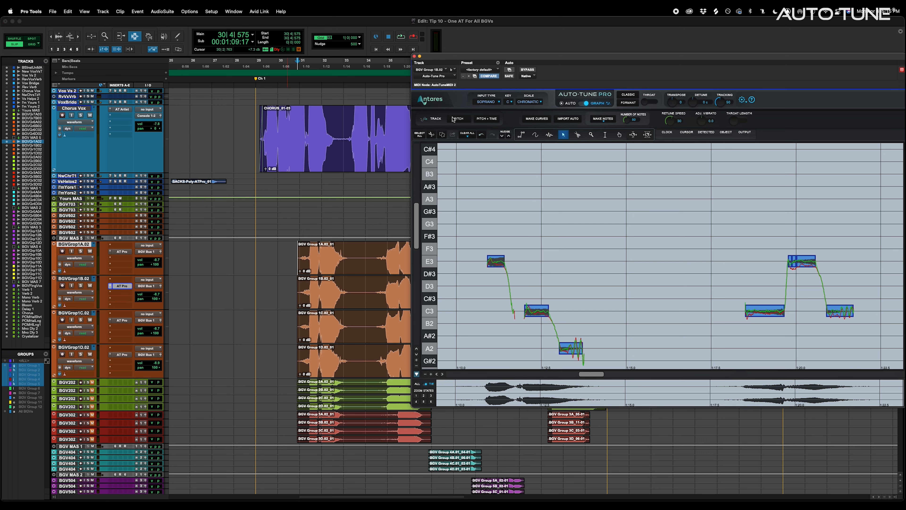
Track the pitch of BGV Group 1B.02 in its Auto-Tune Pro graph while playing through the chorus phrase.
{"action": "left_click", "coordinate": [460, 120]}
{"action": "key", "text": "space"}
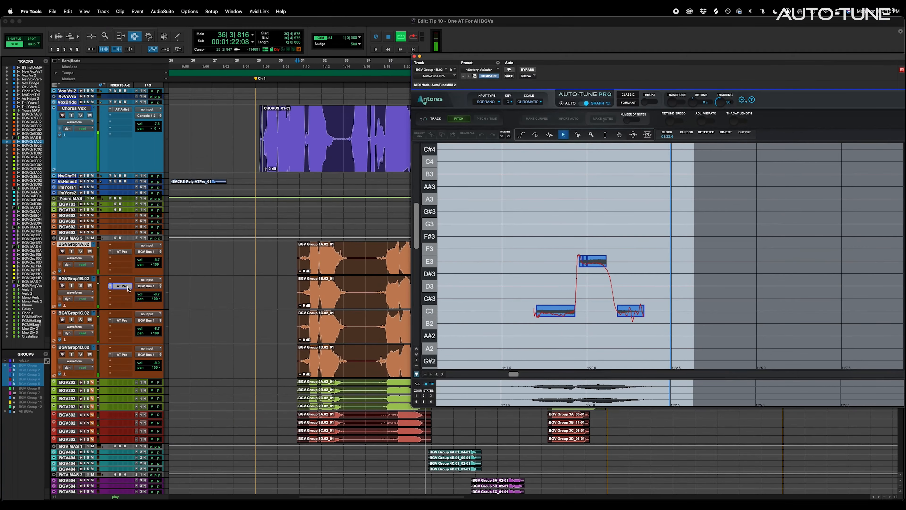
{"action": "key", "text": "space"}
Track pitch during playback in the BGV Group 1C and 1D Auto-Tune Pro instances, and close both plug-in windows.
{"action": "left_click", "coordinate": [123, 321]}
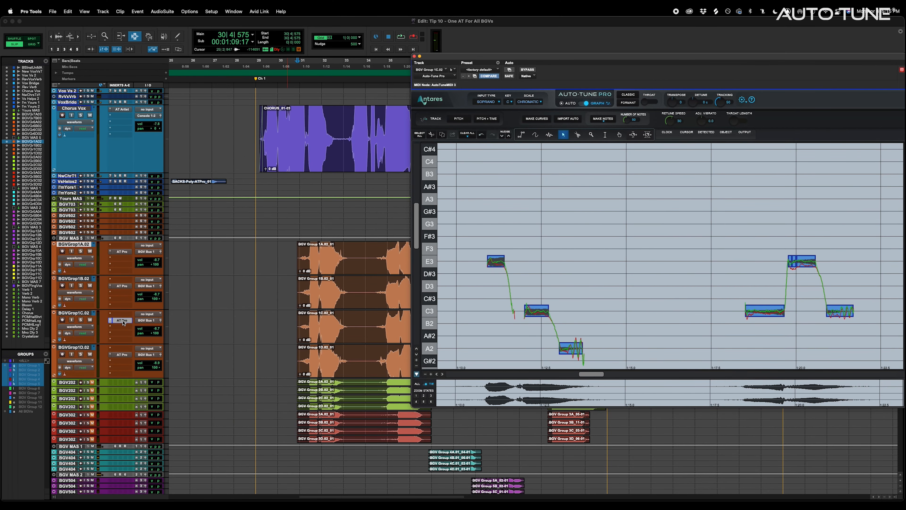
{"action": "left_click", "coordinate": [122, 355]}
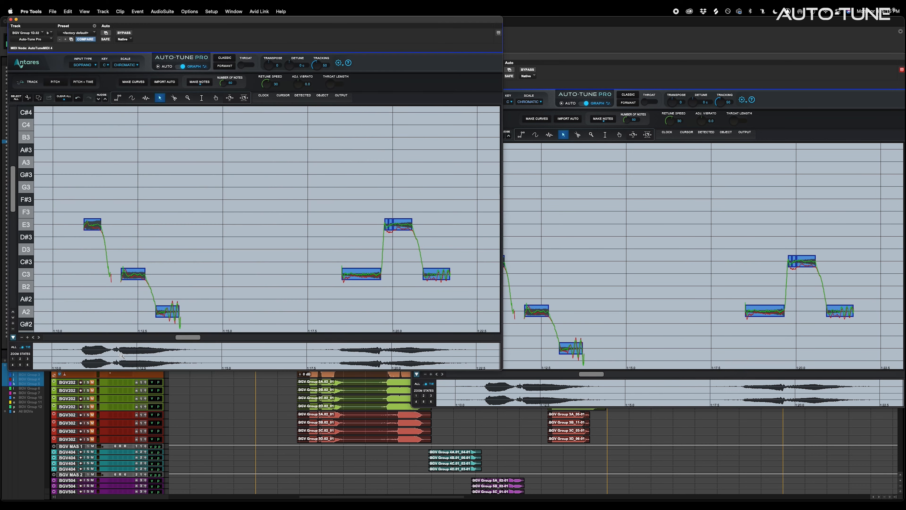
{"action": "left_click", "coordinate": [57, 83]}
{"action": "left_click", "coordinate": [594, 62]}
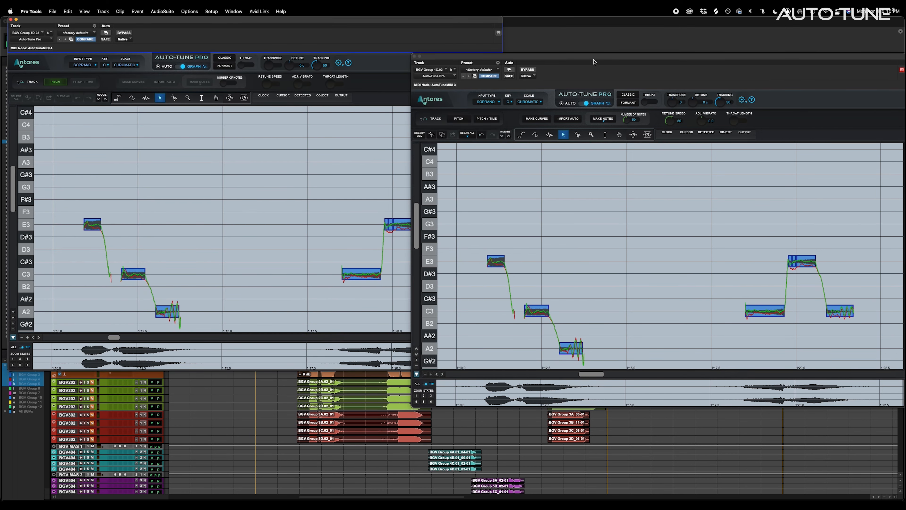
{"action": "left_click", "coordinate": [459, 119]}
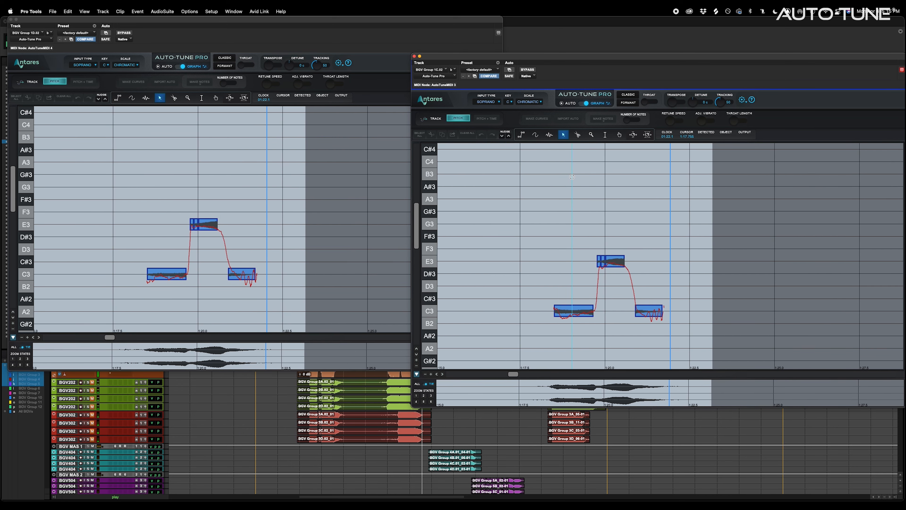
{"action": "key", "text": "space"}
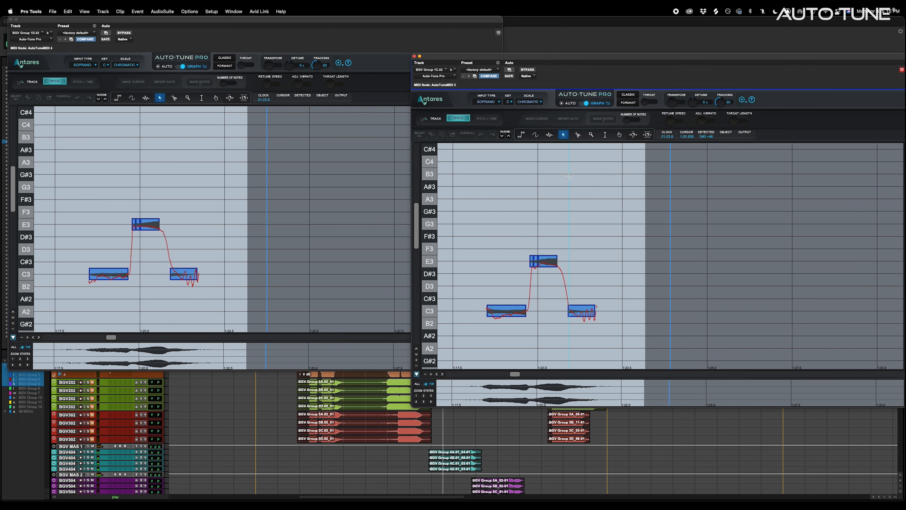
{"action": "left_click", "coordinate": [414, 56]}
{"action": "left_click", "coordinate": [12, 19]}
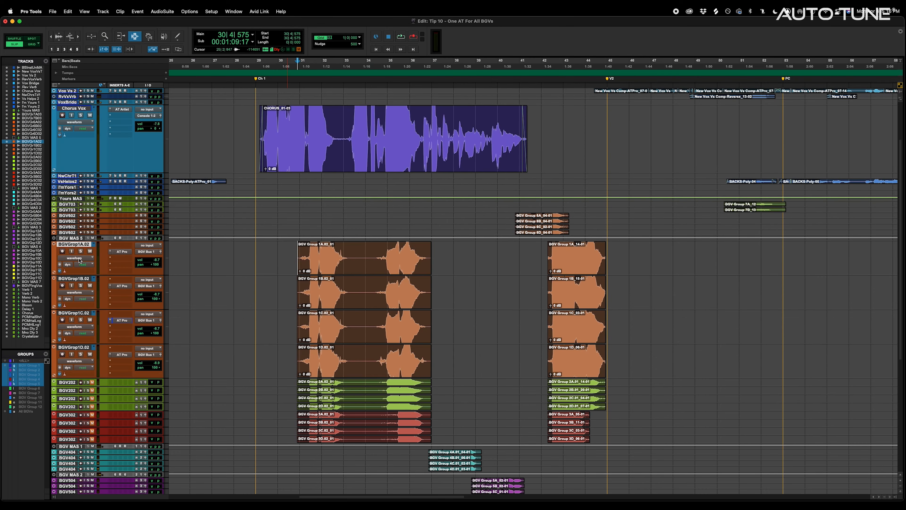
Play from the start of the BGV Group 1 clips, audition the four tracks soloed and clear all solos.
{"action": "left_click", "coordinate": [299, 257]}
{"action": "key", "text": "space"}
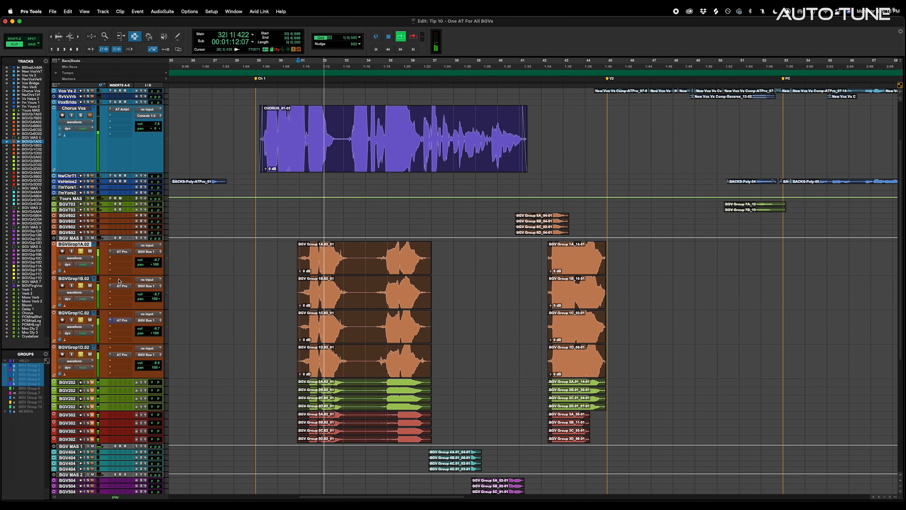
{"action": "left_click", "coordinate": [80, 251]}
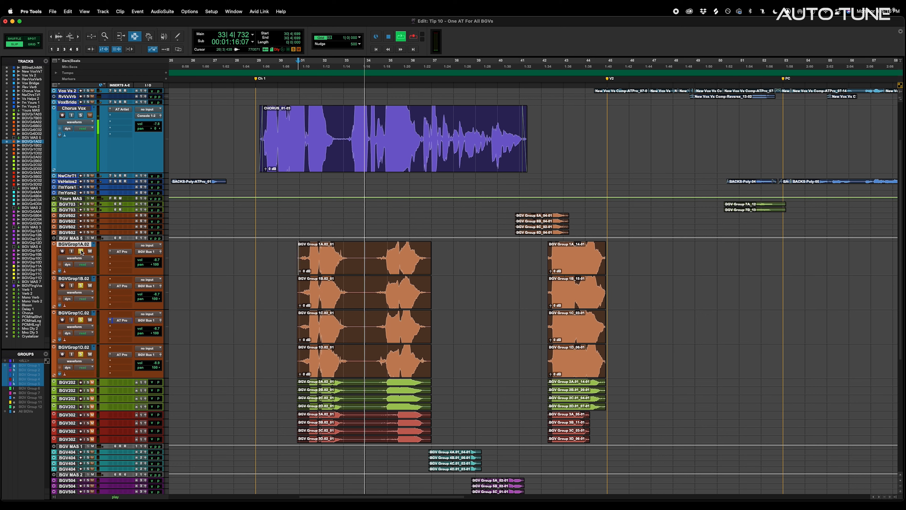
{"action": "left_click", "coordinate": [81, 252], "text": "alt"}
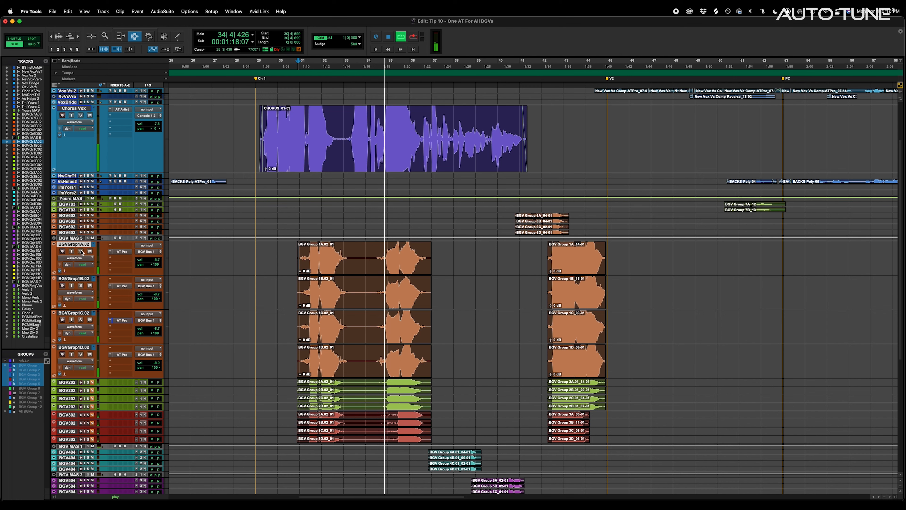